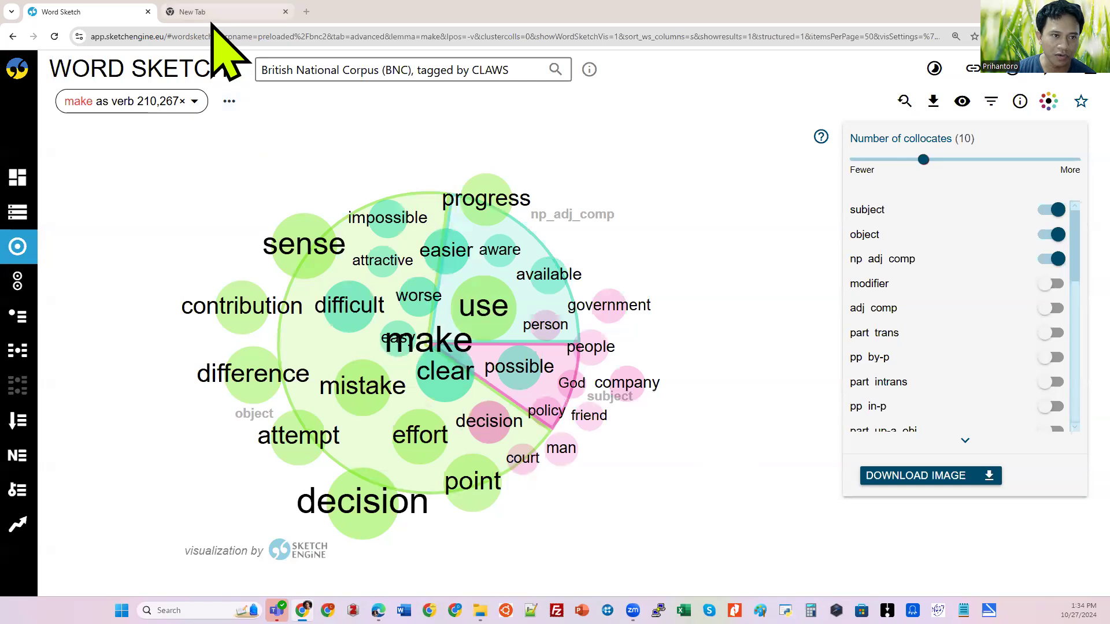
Search the web in the new tab for "brown corpus sketch engine" and open the Brown Corpus in Sketch Engine.
{"action": "mouse_move", "coordinate": [209, 11]}
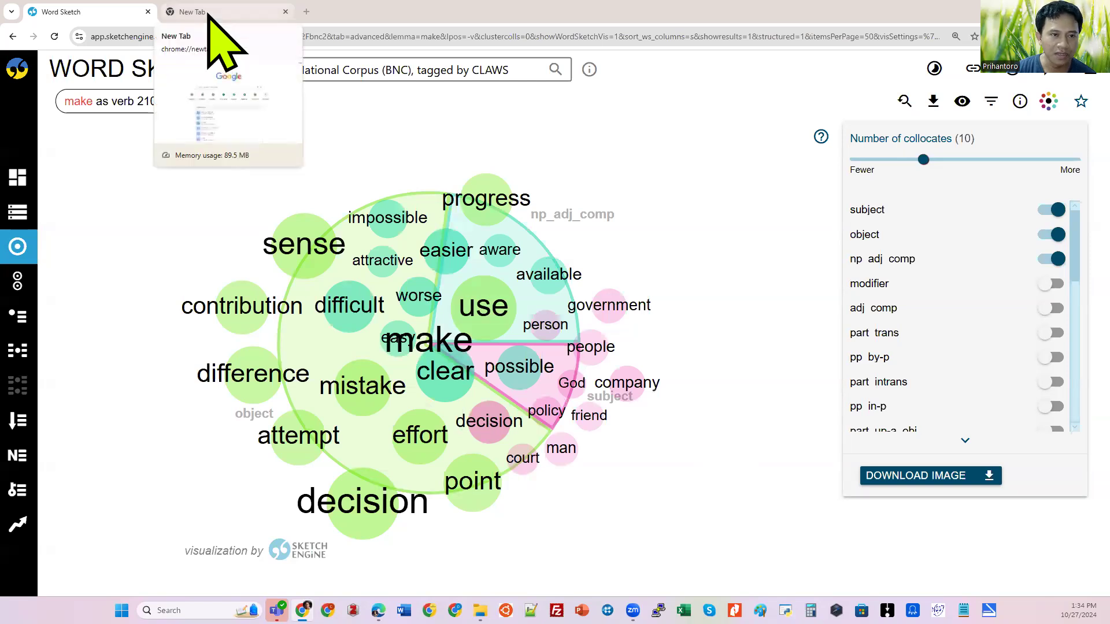
{"action": "left_click", "coordinate": [210, 12]}
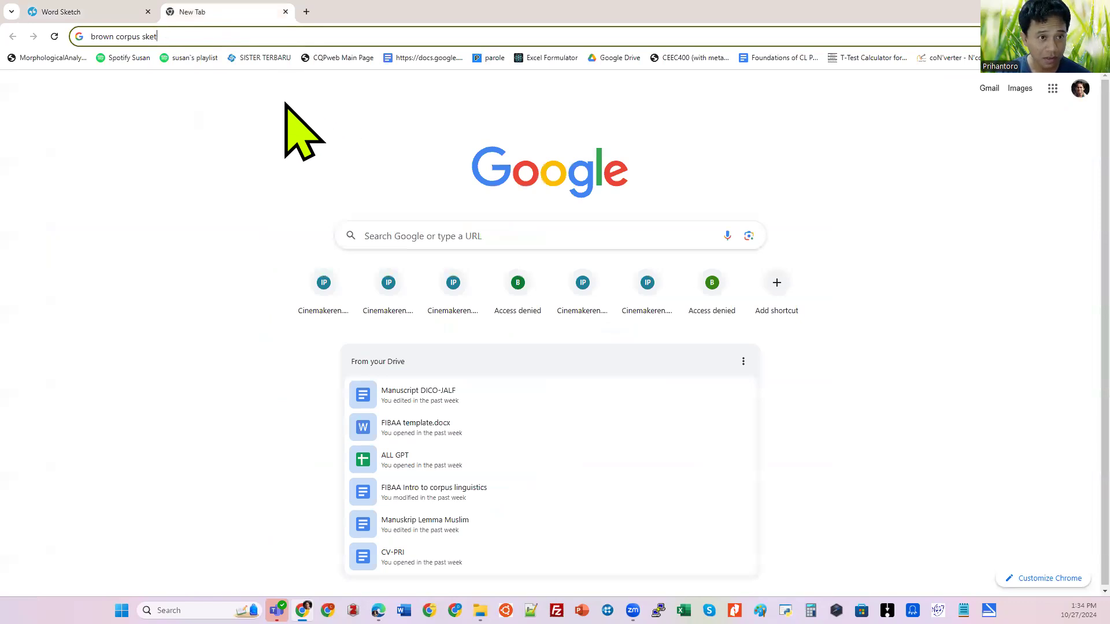
{"action": "key", "text": "BackSpace"}
{"action": "key", "text": "BackSpace"}
{"action": "key", "text": "BackSpace"}
{"action": "key", "text": "BackSpace"}
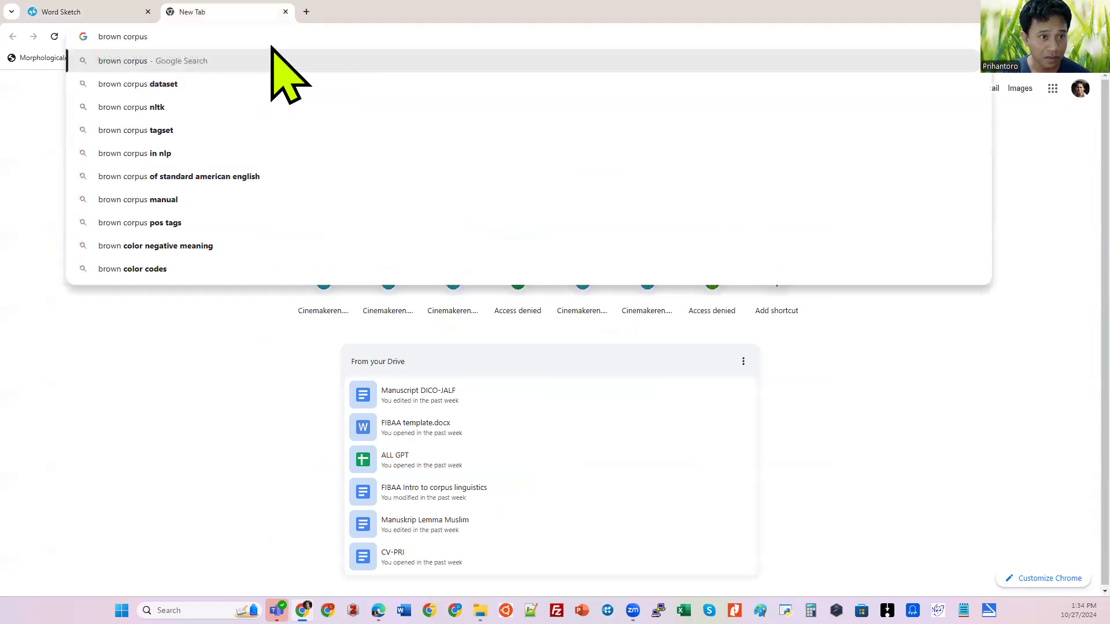
{"action": "left_click_drag", "start_coordinate": [200, 36], "coordinate": [79, 36]}
{"action": "left_click", "coordinate": [268, 38]}
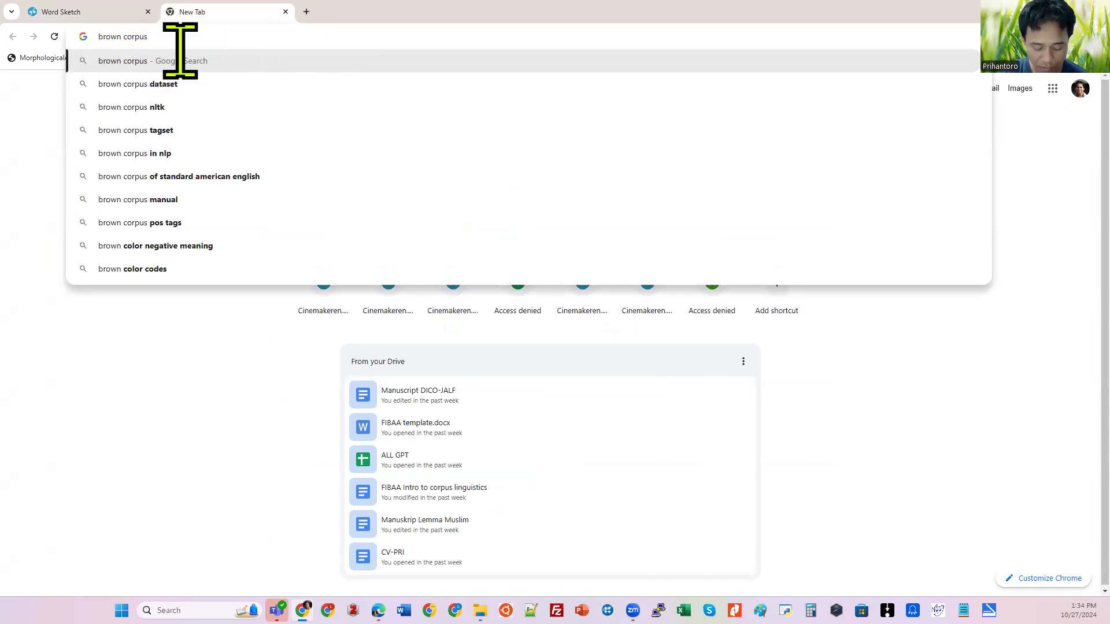
{"action": "type", "text": "sketch engine"}
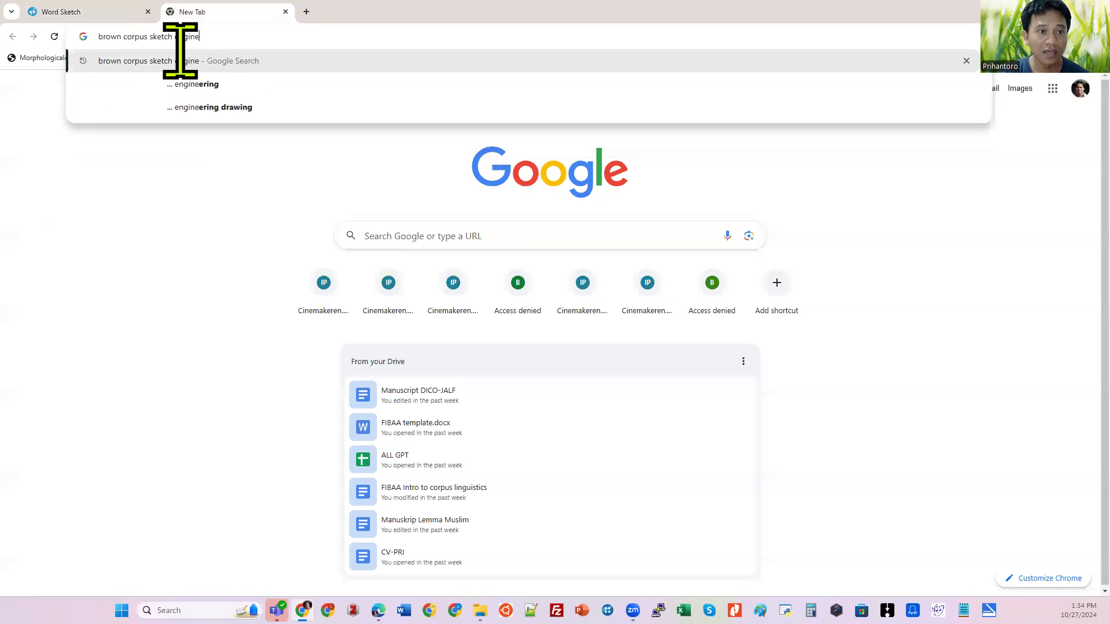
{"action": "key", "text": "Return"}
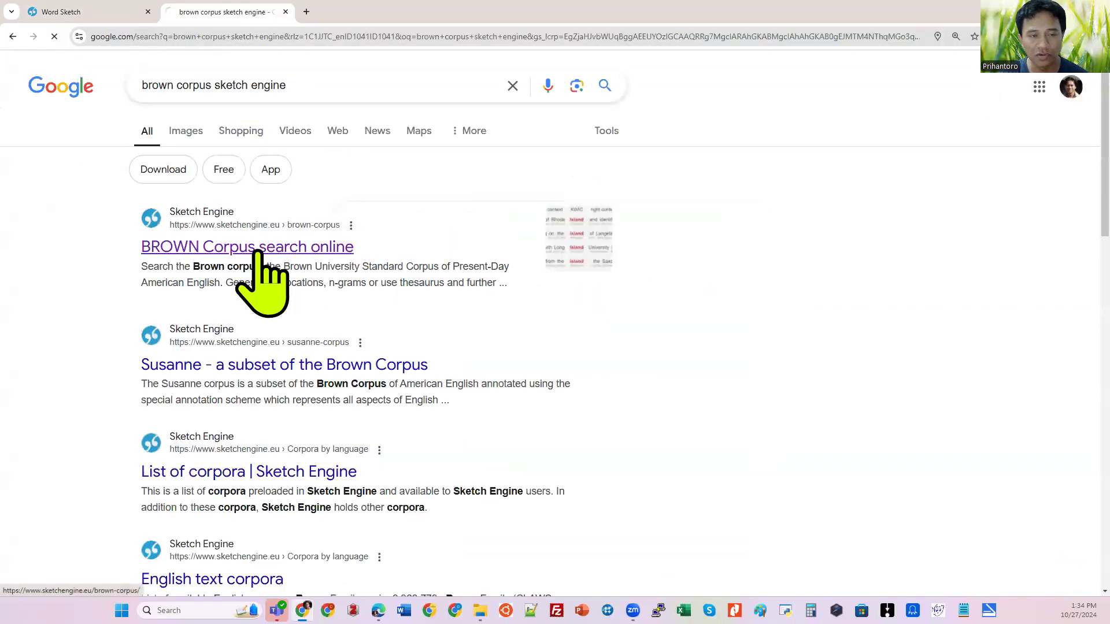
{"action": "left_click", "coordinate": [240, 250]}
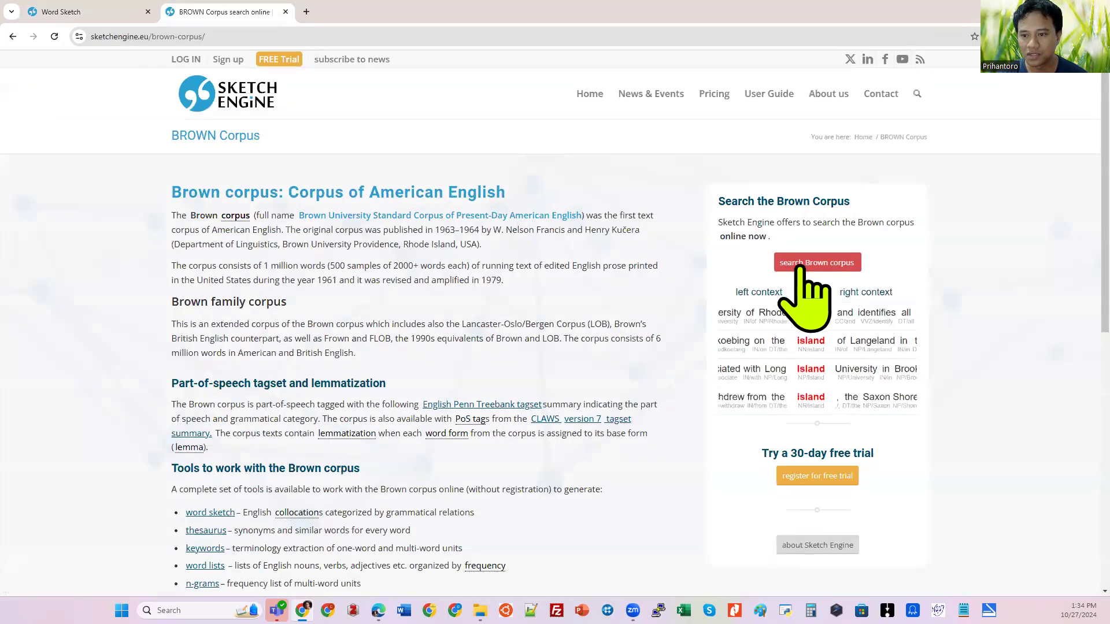
{"action": "left_click", "coordinate": [818, 265]}
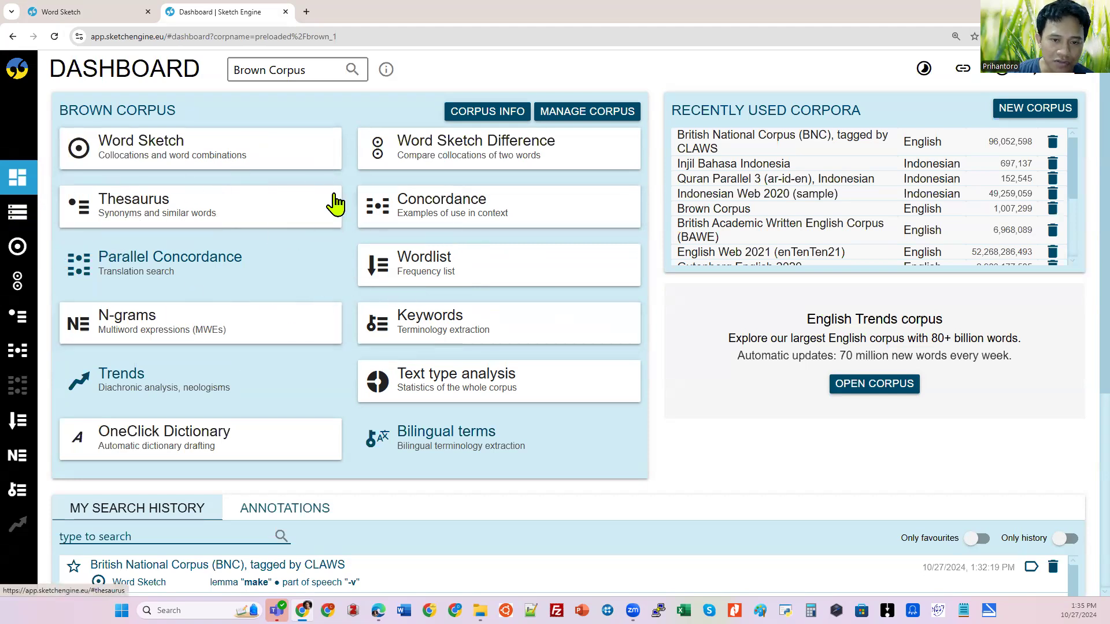
Run a simple concordance search for "make" in the Brown Corpus and compute its collocations.
{"action": "left_click", "coordinate": [496, 215]}
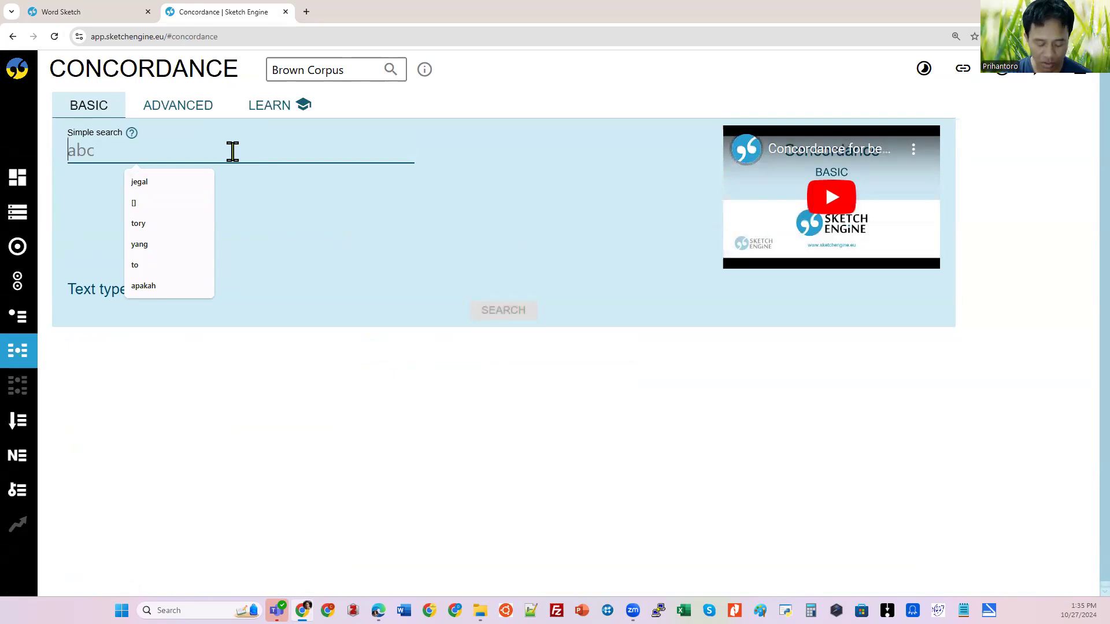
{"action": "type", "text": "make"}
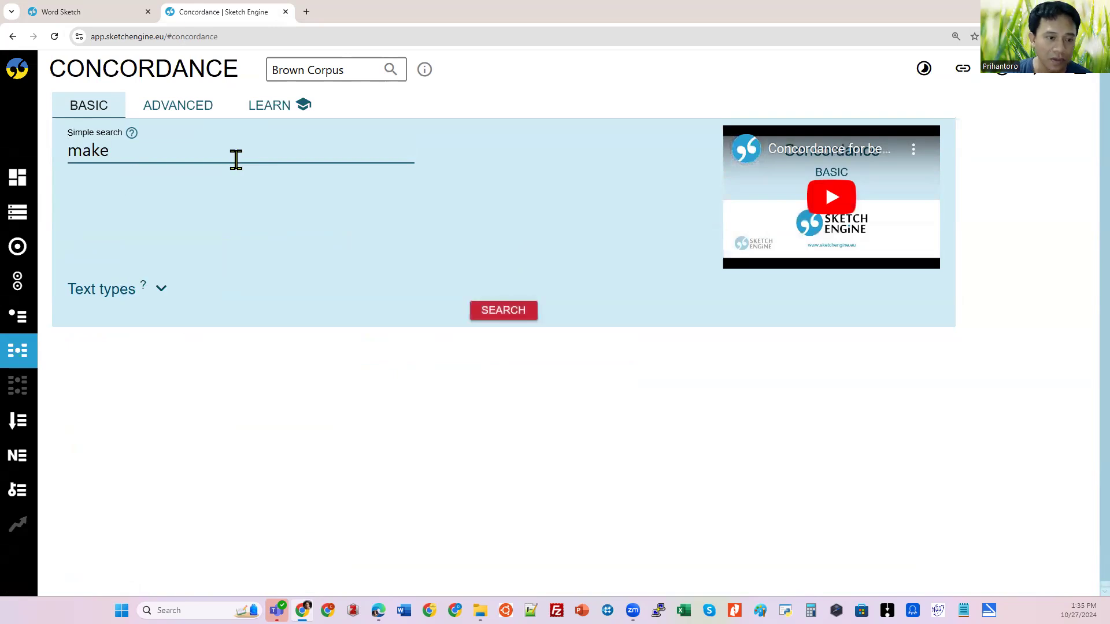
{"action": "left_click", "coordinate": [519, 311]}
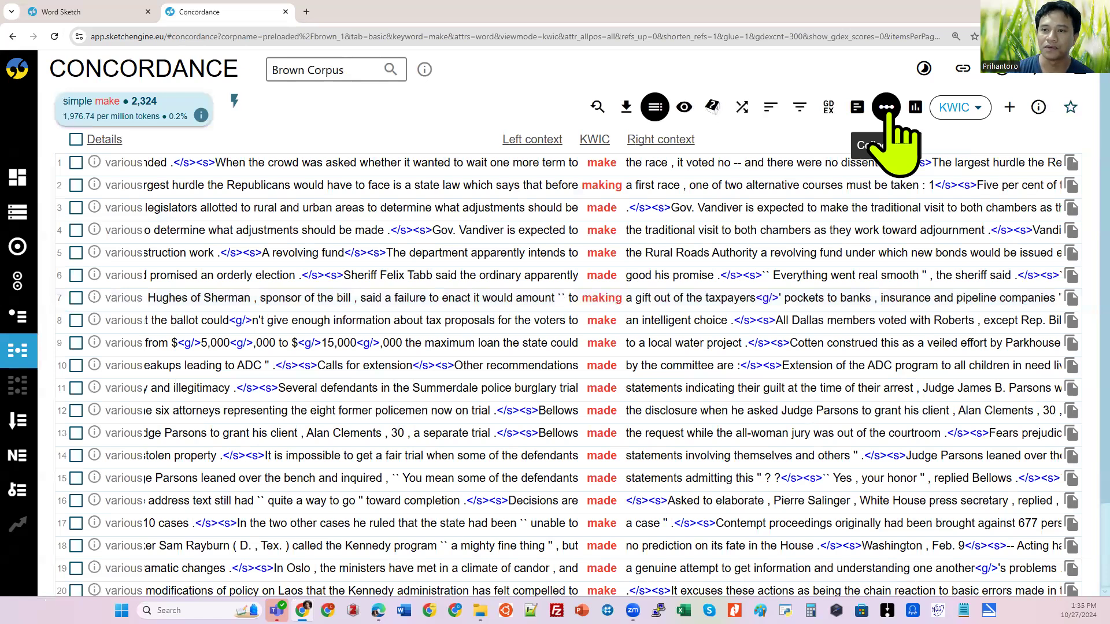
{"action": "left_click", "coordinate": [889, 110]}
{"action": "left_click", "coordinate": [570, 305]}
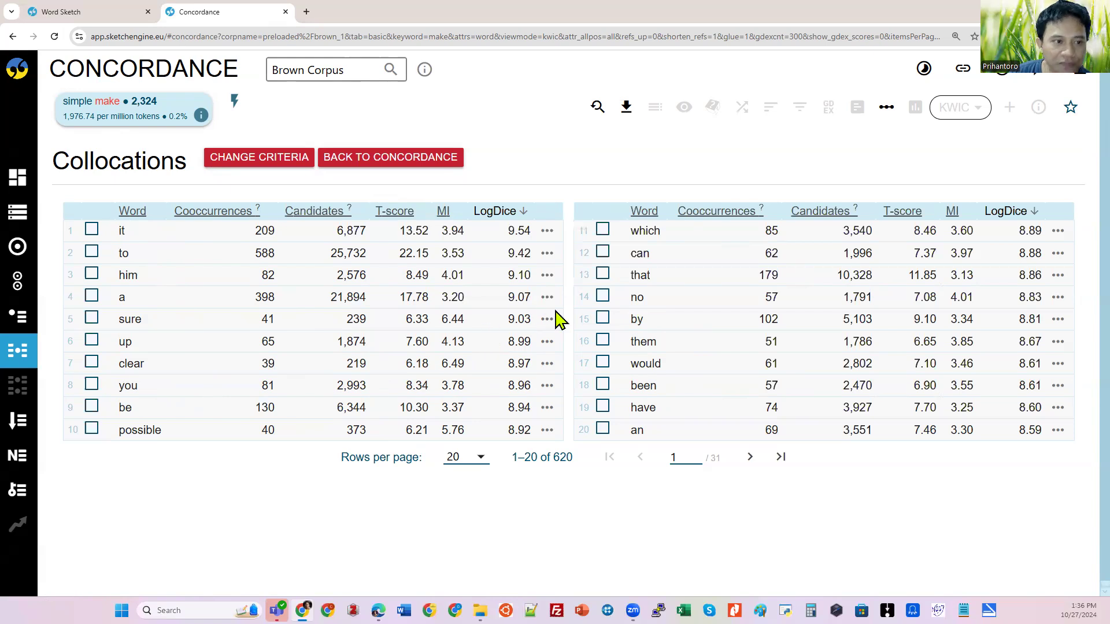
Generate a basic word sketch for the lemma "make" in the Brown Corpus.
{"action": "left_click", "coordinate": [18, 177]}
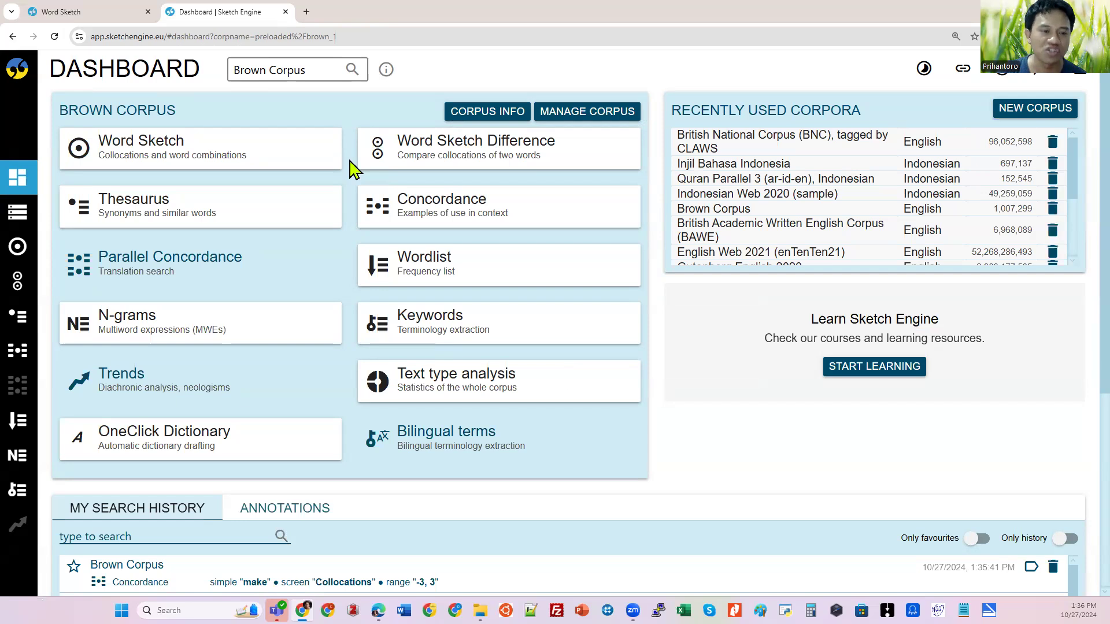
{"action": "left_click", "coordinate": [223, 148]}
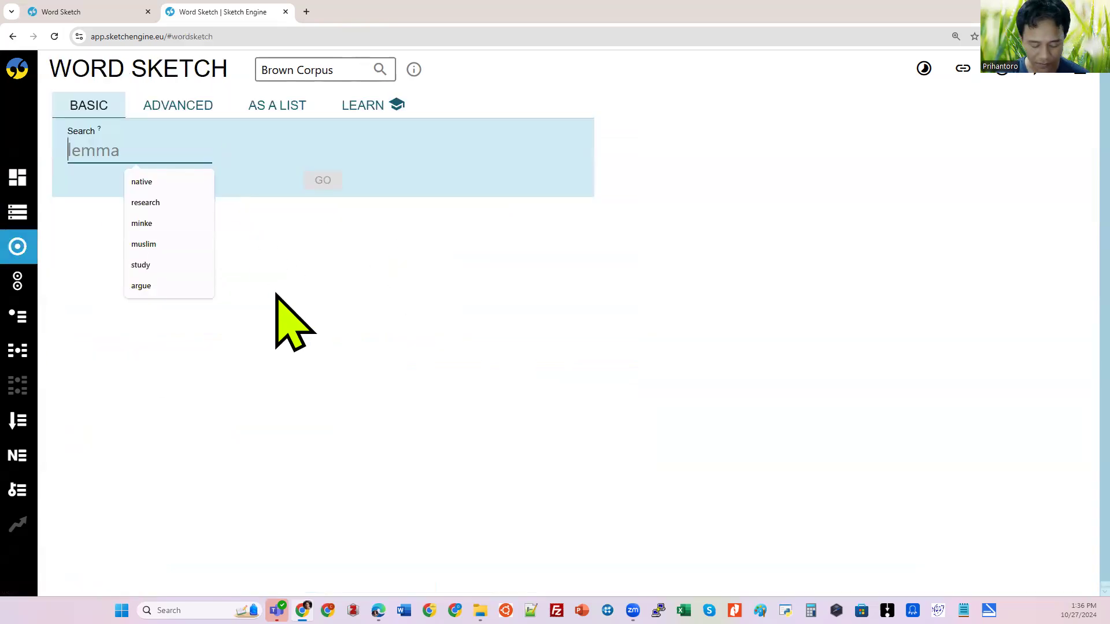
{"action": "type", "text": "make"}
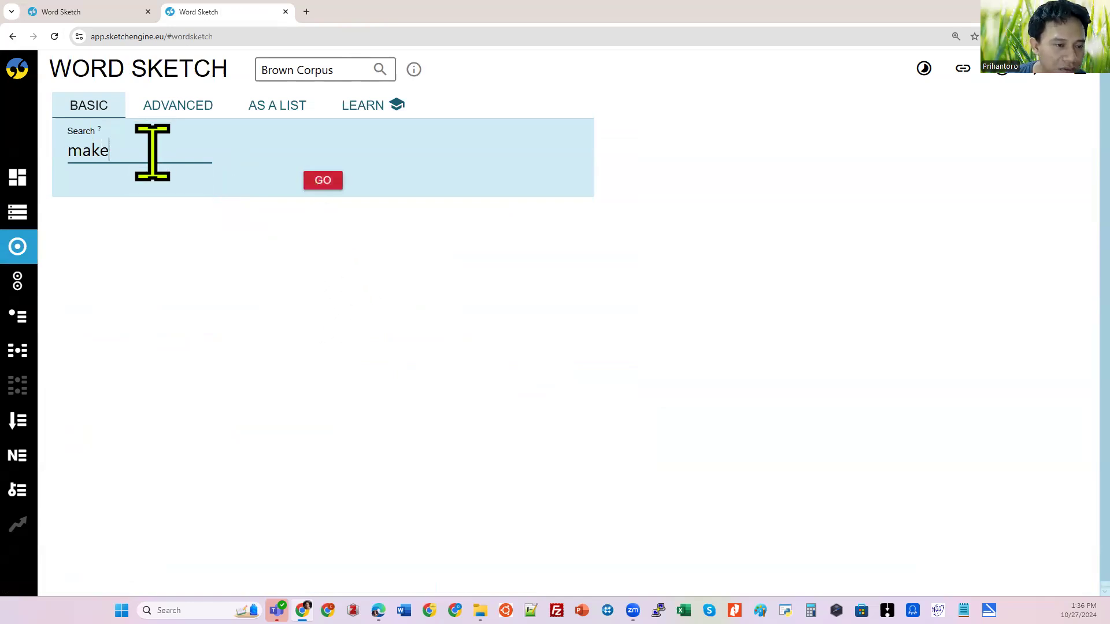
{"action": "left_click", "coordinate": [324, 184]}
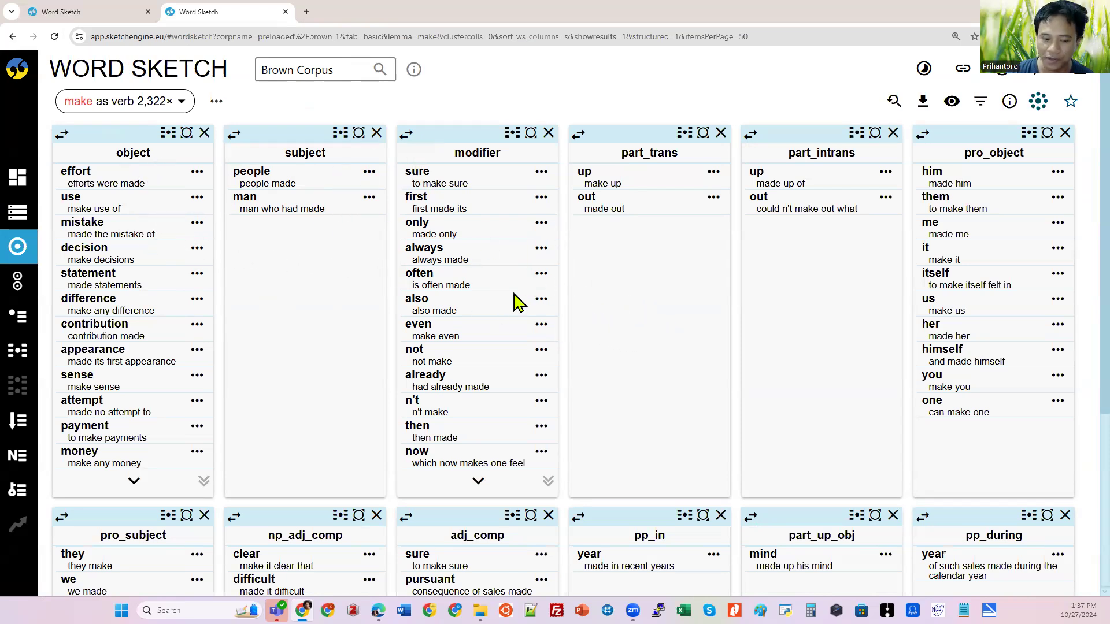
Visualize the word sketch of "make" and try 5 collocates before raising the number to 26.
{"action": "scroll", "coordinate": [513, 301], "scroll_direction": "down", "scroll_amount": 3}
{"action": "scroll", "coordinate": [528, 322], "scroll_direction": "up", "scroll_amount": 3}
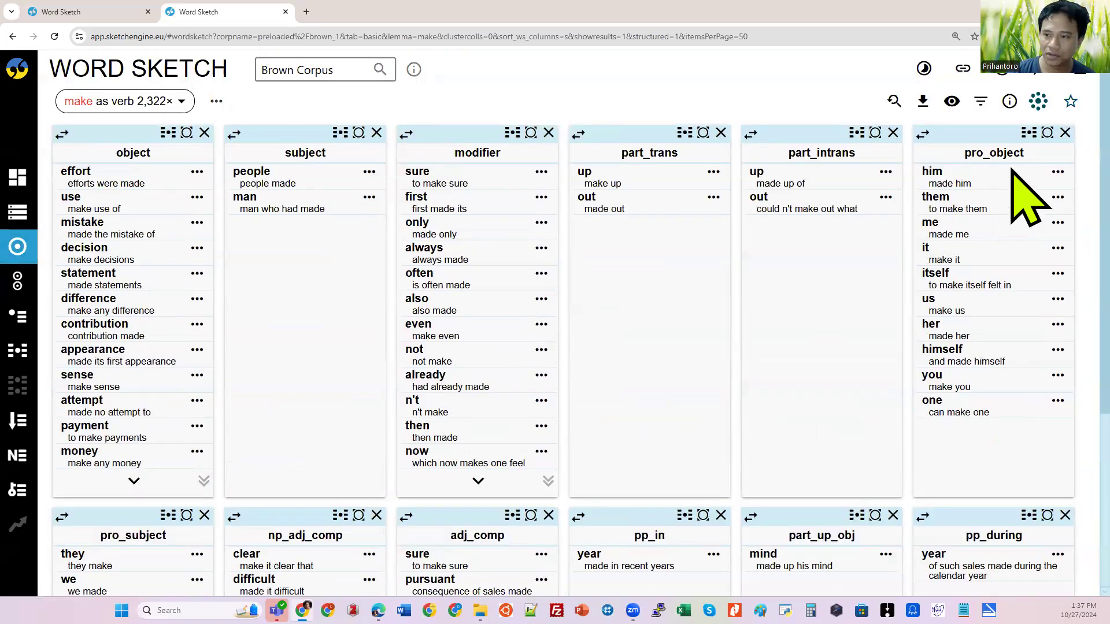
{"action": "left_click", "coordinate": [1039, 102]}
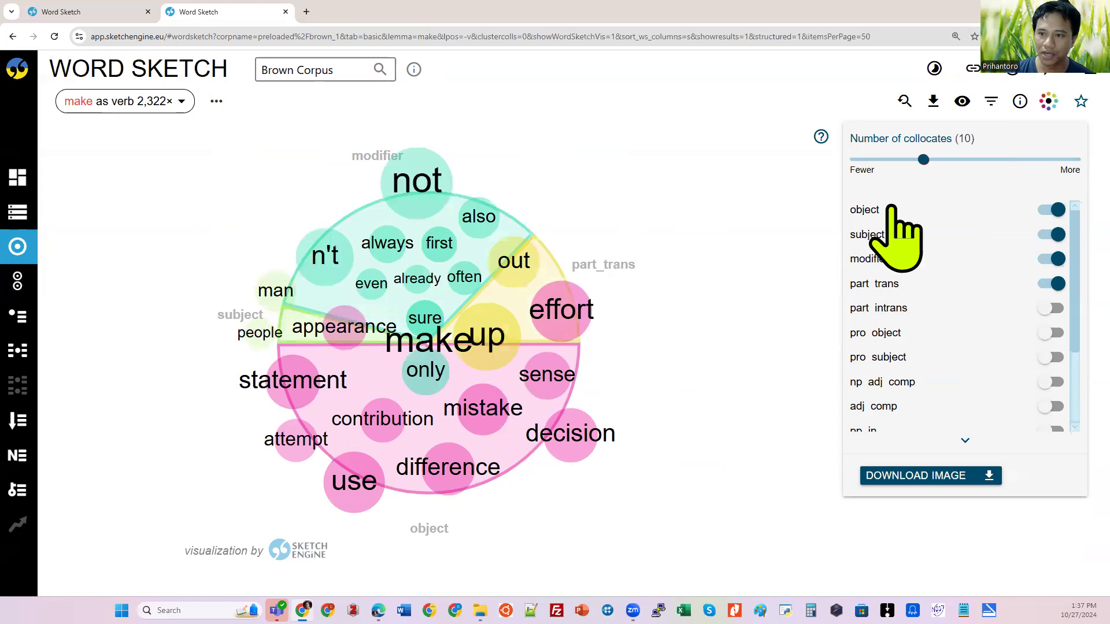
{"action": "left_click_drag", "start_coordinate": [923, 161], "coordinate": [883, 173]}
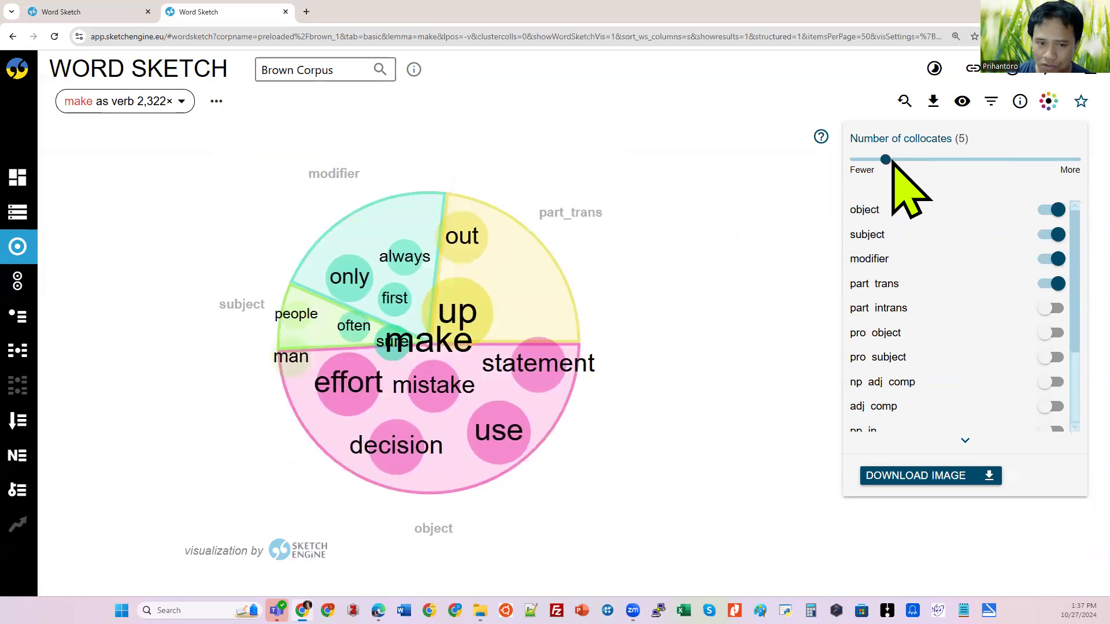
{"action": "left_click_drag", "start_coordinate": [885, 161], "coordinate": [992, 175]}
{"action": "left_click_drag", "start_coordinate": [1006, 172], "coordinate": [1042, 175]}
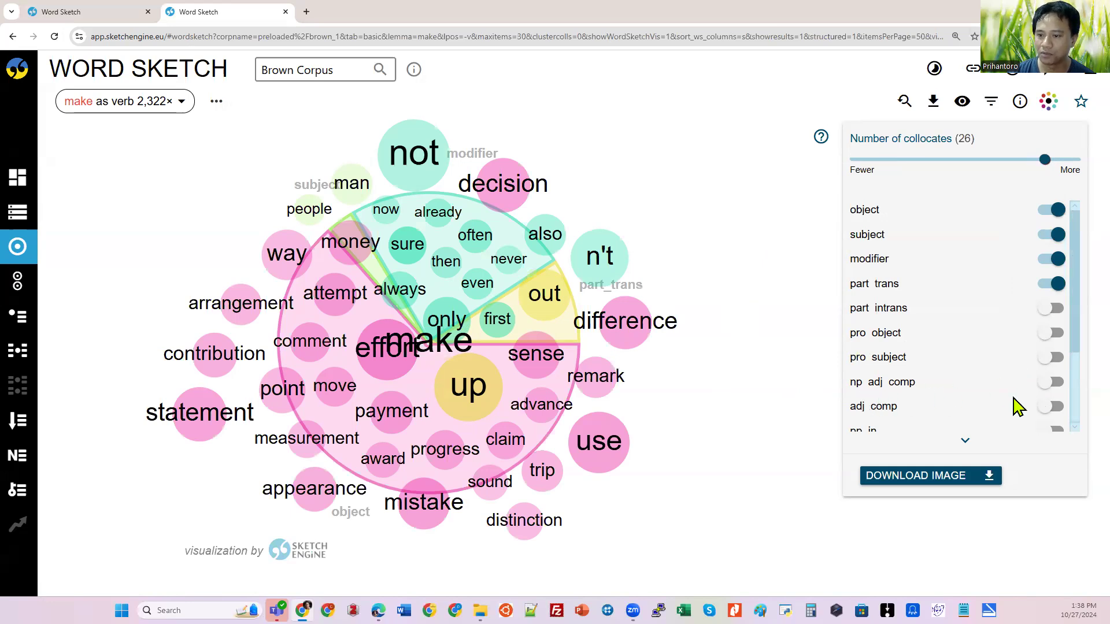
Show the np adj comp relation instead of part trans and modifier, and set the number of collocates to 11.
{"action": "left_click", "coordinate": [1052, 384]}
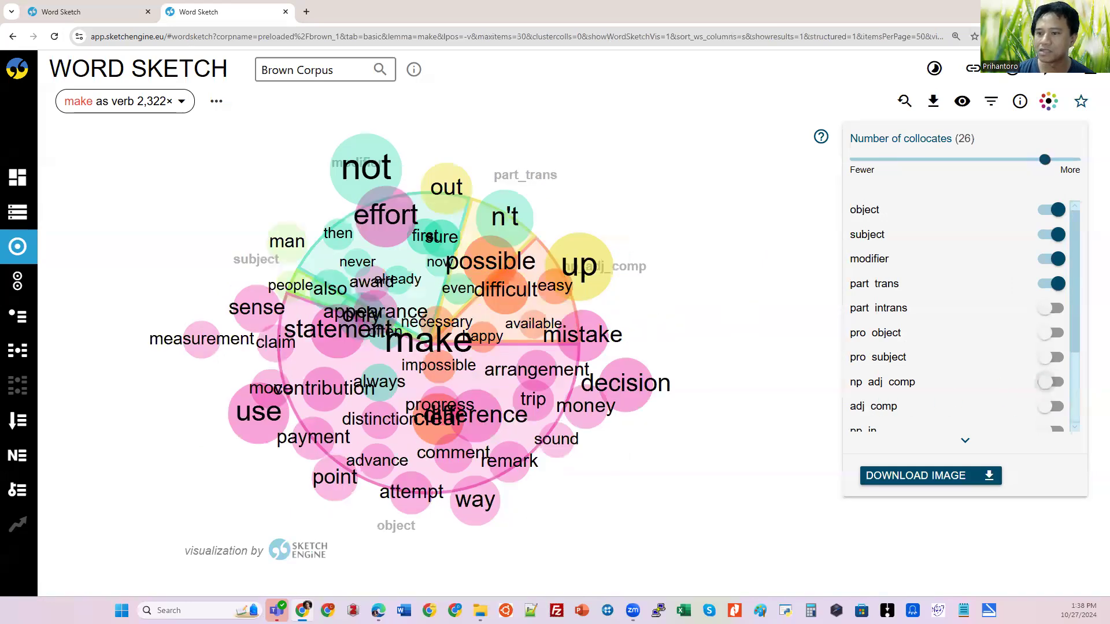
{"action": "left_click", "coordinate": [1040, 284]}
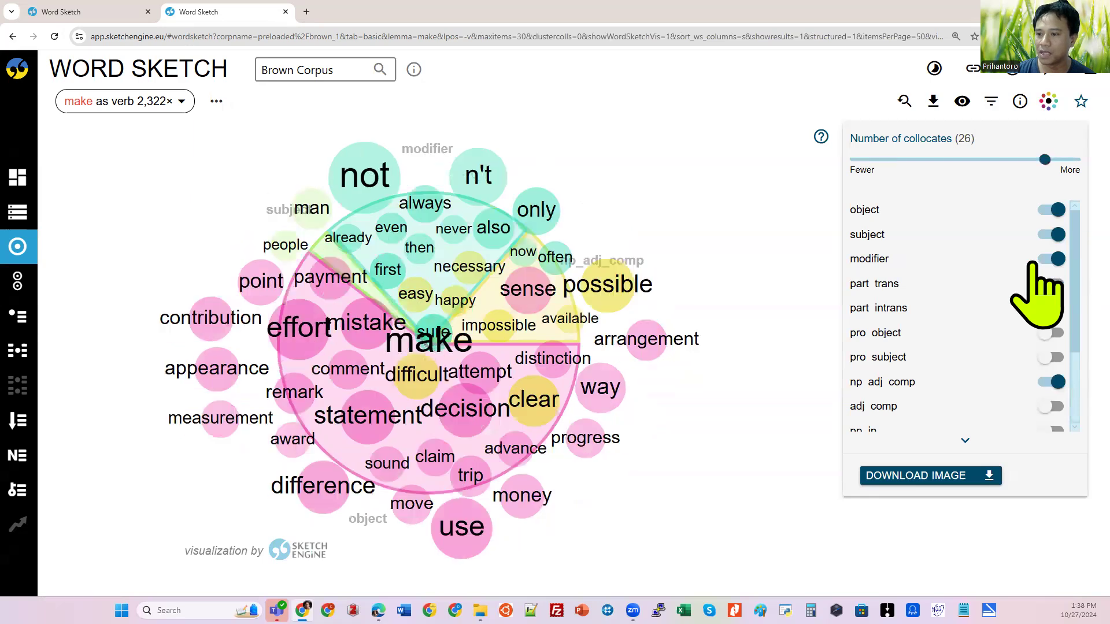
{"action": "left_click", "coordinate": [1051, 258]}
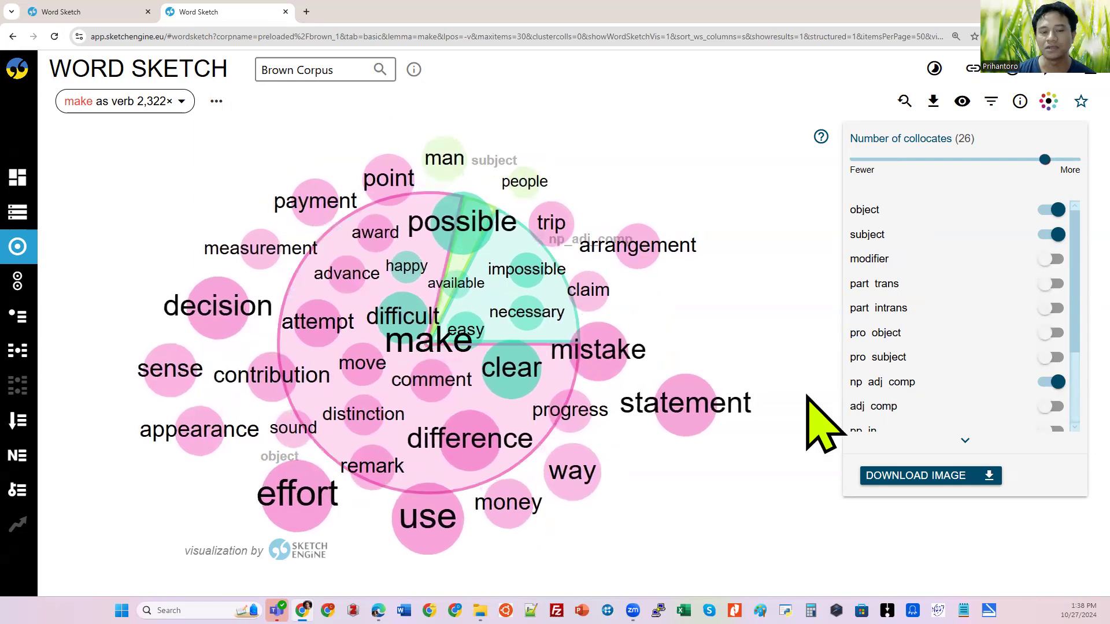
{"action": "left_click_drag", "start_coordinate": [1044, 160], "coordinate": [932, 160]}
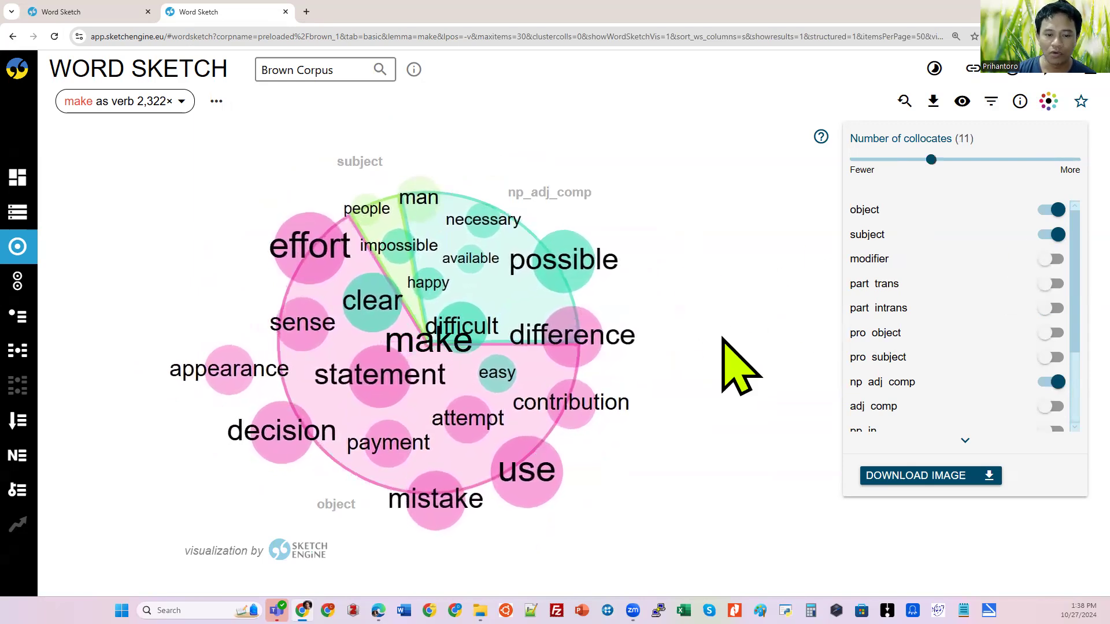
Generate a word sketch difference with "make" as the first lemma and "create" as the second.
{"action": "left_click", "coordinate": [23, 178]}
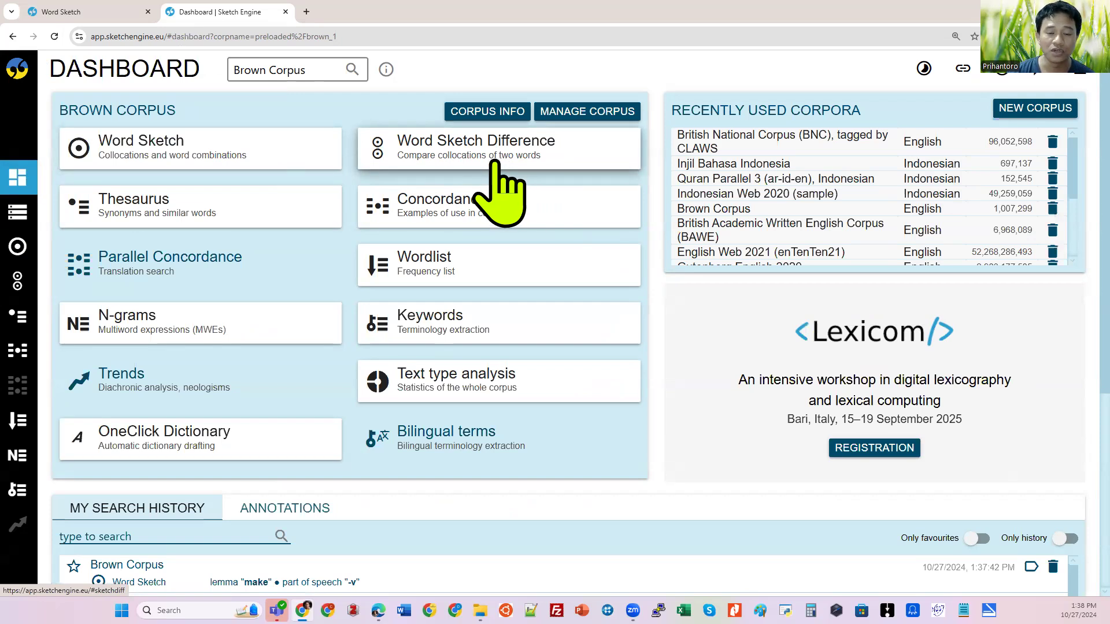
{"action": "left_click", "coordinate": [457, 155]}
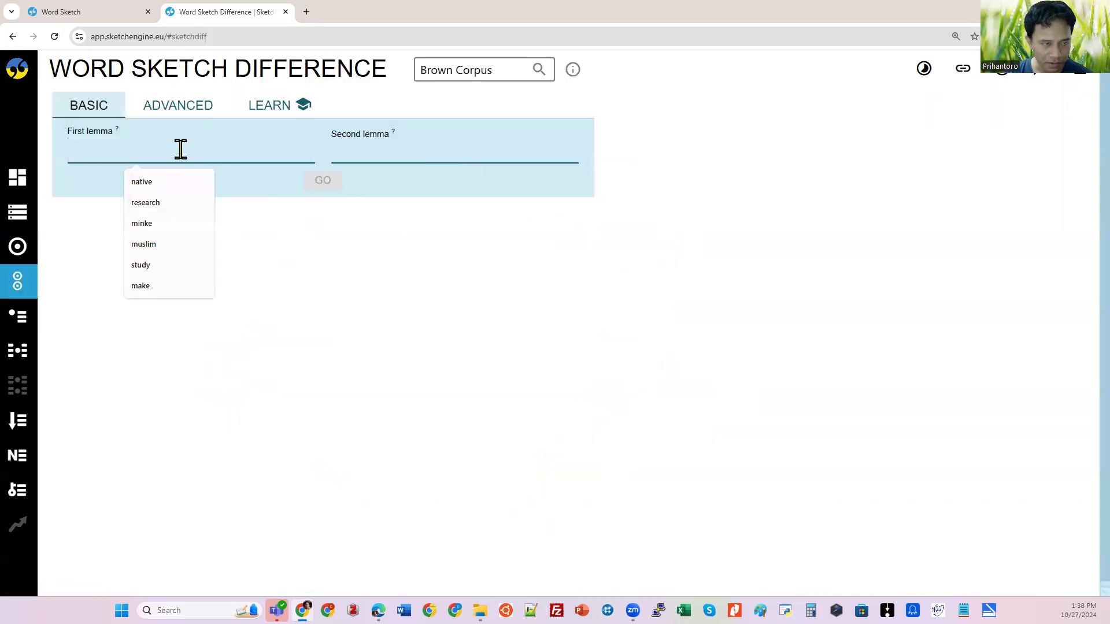
{"action": "type", "text": "make"}
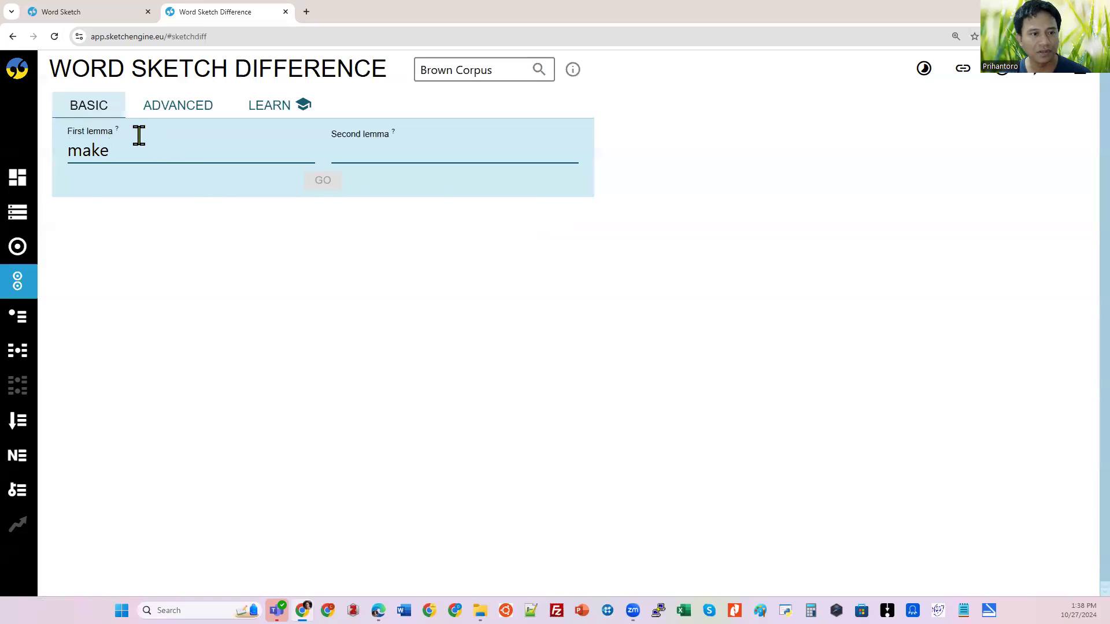
{"action": "left_click", "coordinate": [379, 154]}
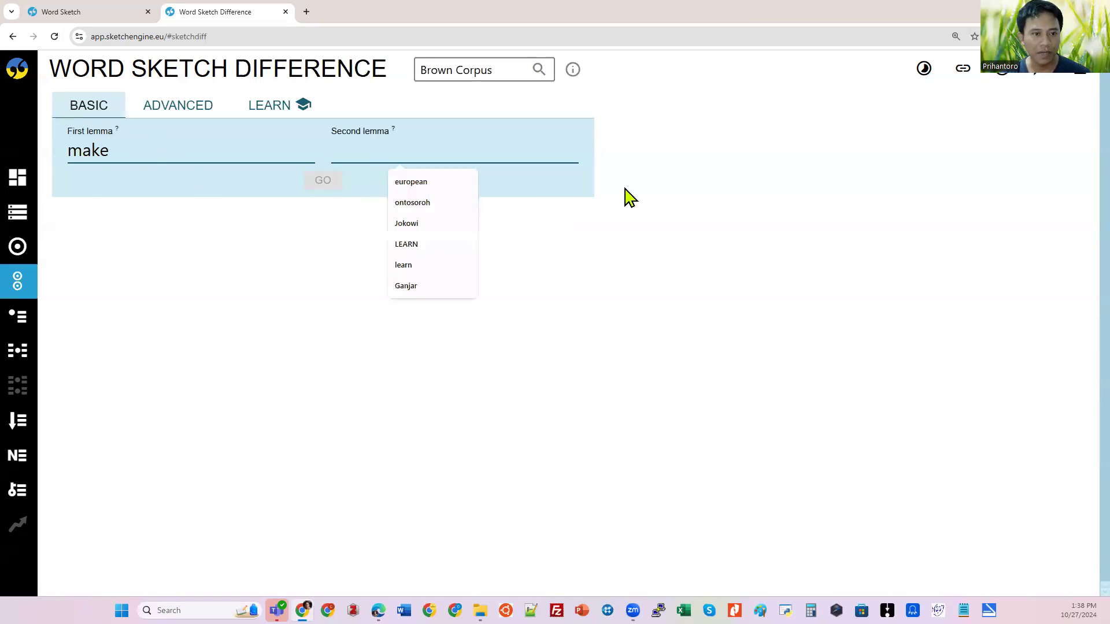
{"action": "type", "text": "creat"}
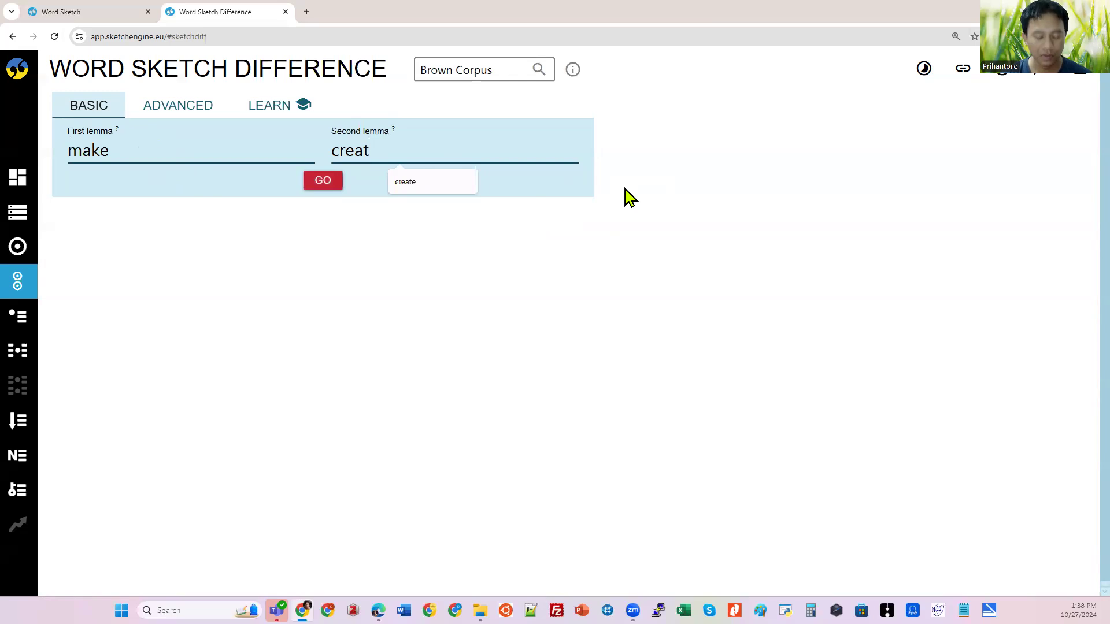
{"action": "type", "text": "e"}
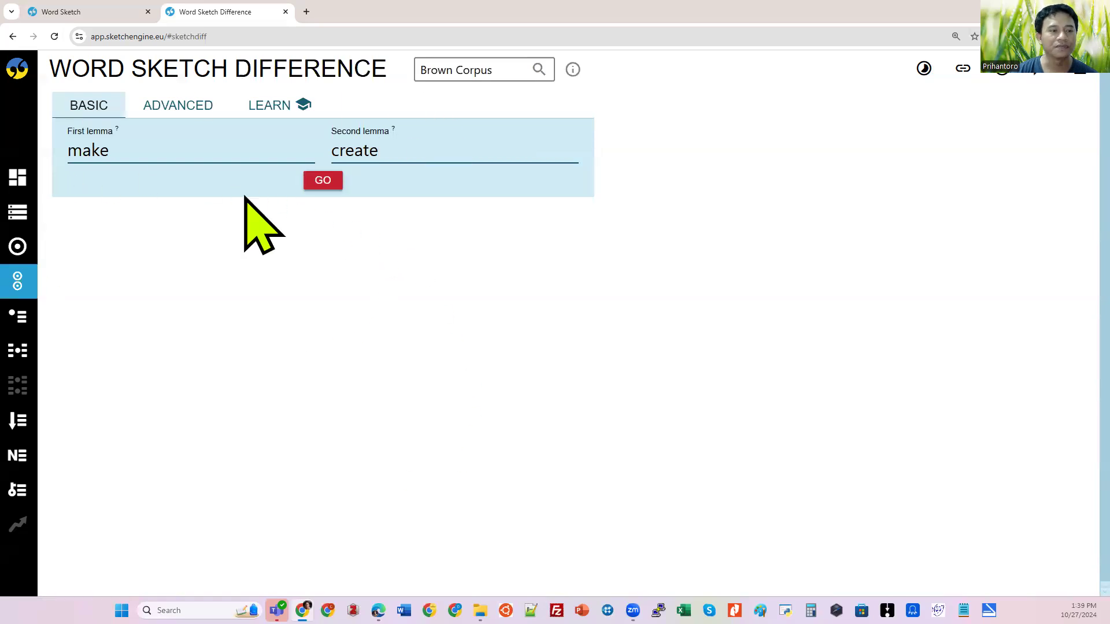
{"action": "left_click", "coordinate": [325, 186]}
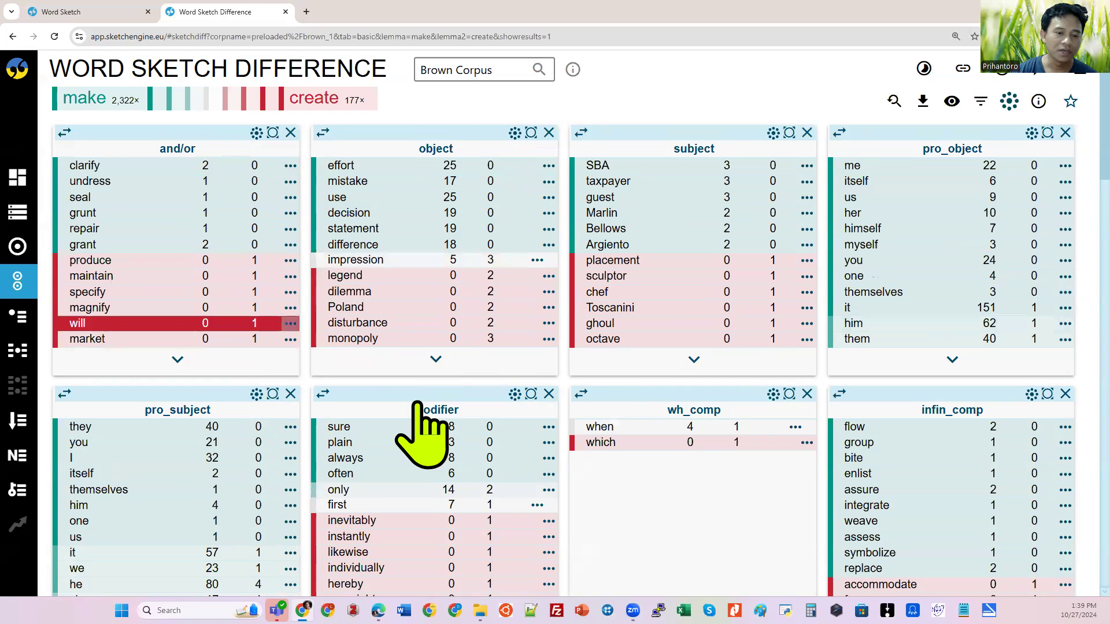
Visualize the difference between "make" and "create" for the object relation and reduce the number of collocates to 53.
{"action": "scroll", "coordinate": [463, 428], "scroll_direction": "down", "scroll_amount": 8}
{"action": "scroll", "coordinate": [636, 429], "scroll_direction": "up", "scroll_amount": 8}
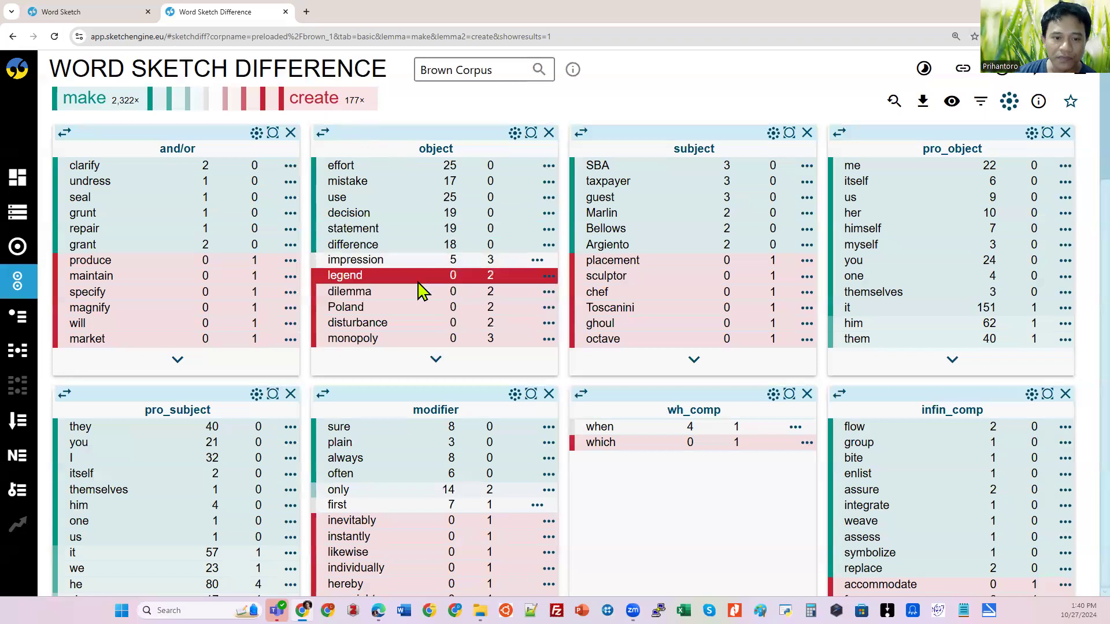
{"action": "mouse_move", "coordinate": [426, 272]}
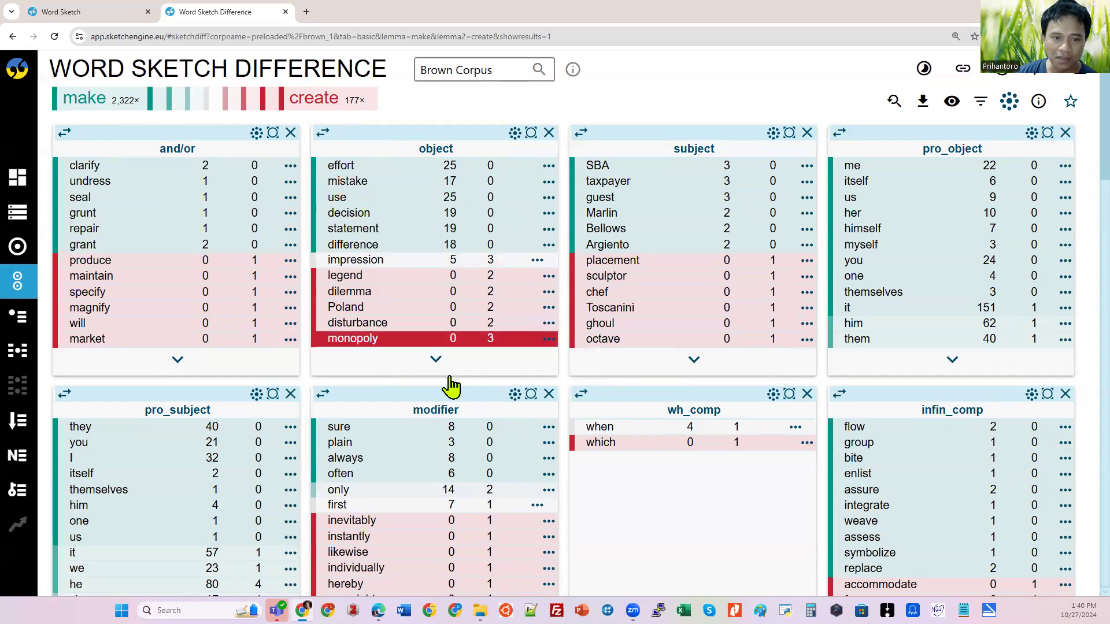
{"action": "mouse_move", "coordinate": [248, 303]}
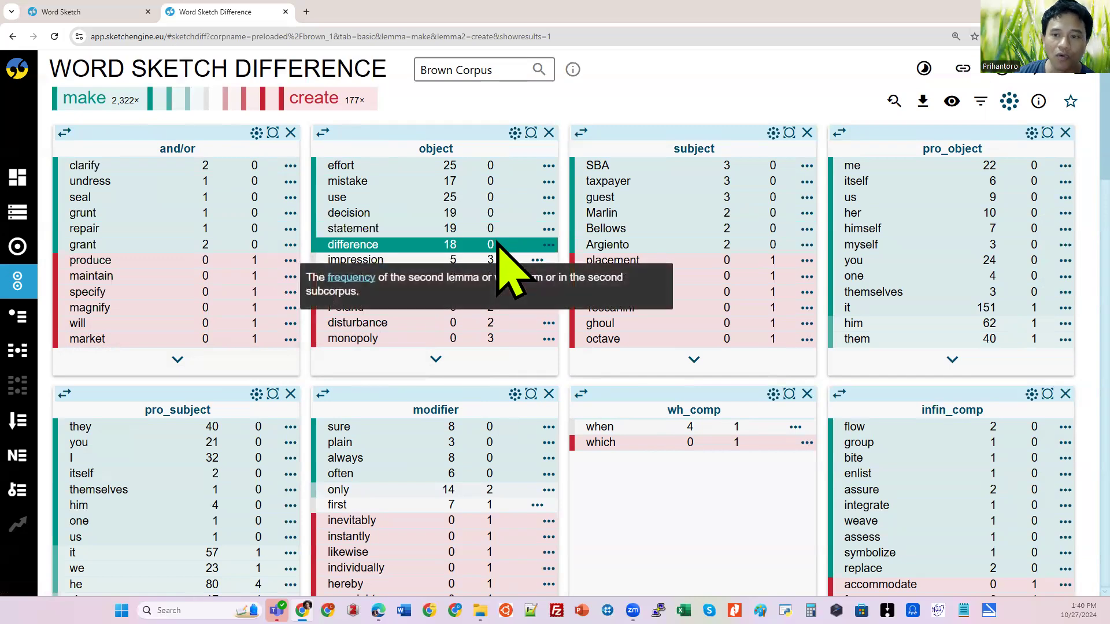
{"action": "left_click", "coordinate": [1008, 105]}
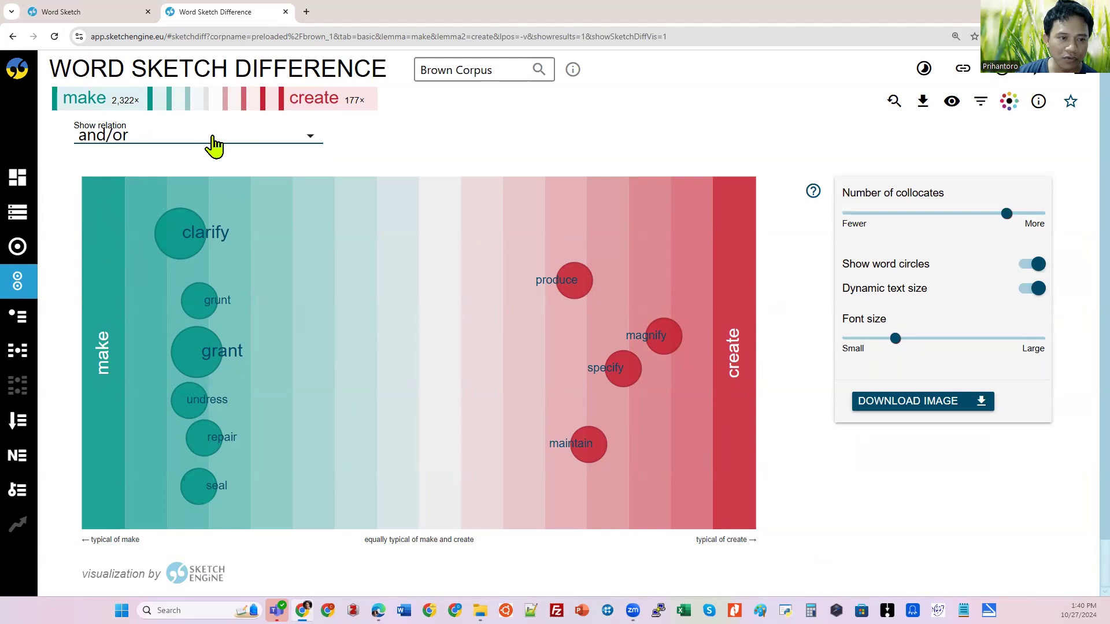
{"action": "left_click", "coordinate": [214, 144]}
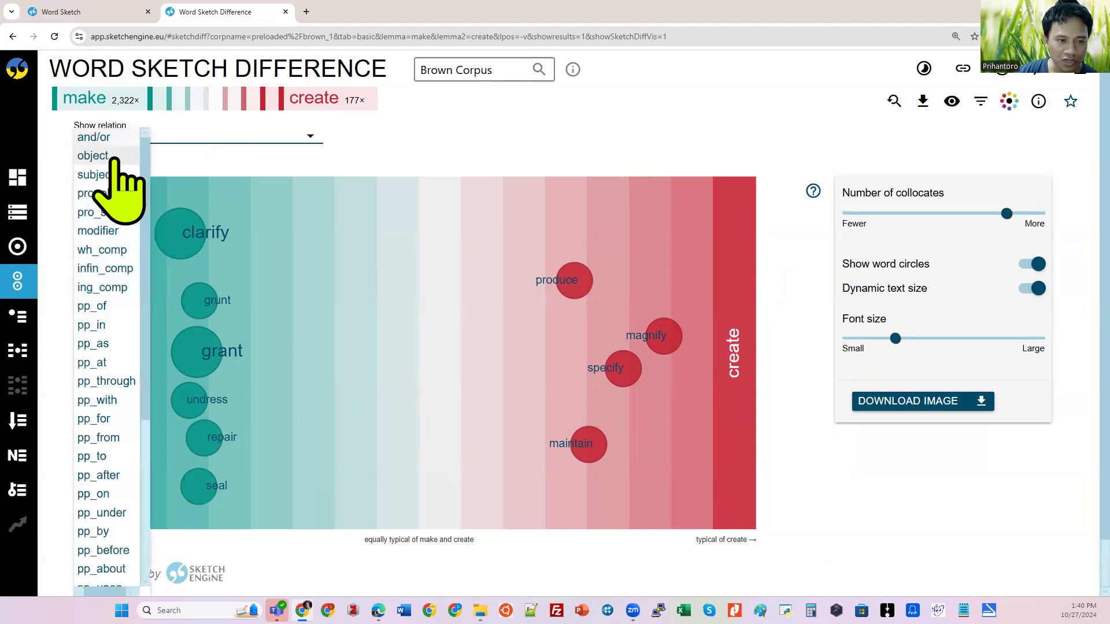
{"action": "left_click", "coordinate": [113, 156]}
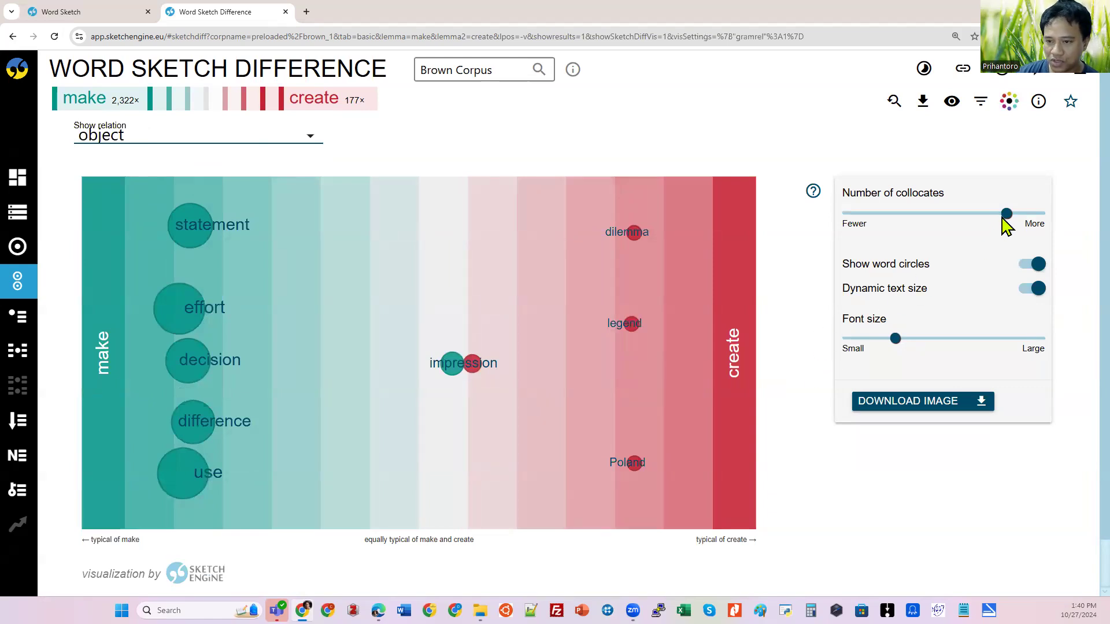
{"action": "left_click_drag", "start_coordinate": [1009, 216], "coordinate": [949, 228]}
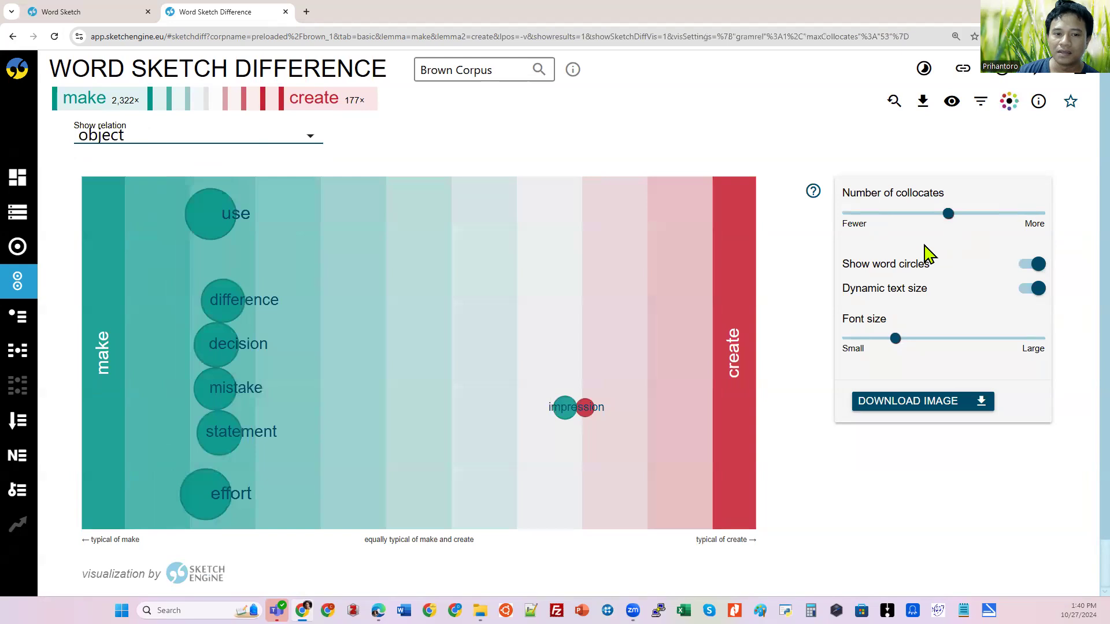